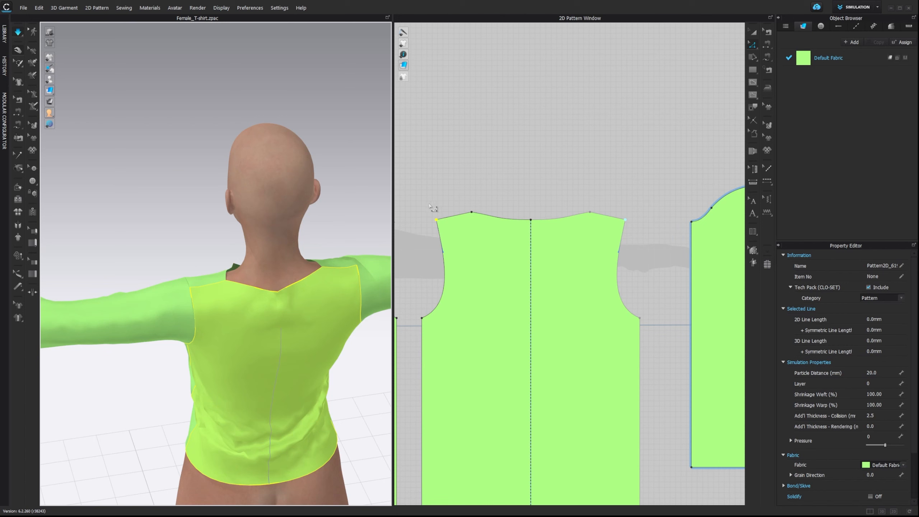
# Shift the back pattern's shoulder line slightly inward toward the centre line and readjust the back neckline curve.
pyautogui.click(470, 213)
pyautogui.moveTo(474, 213); pyautogui.dragTo(449, 225)
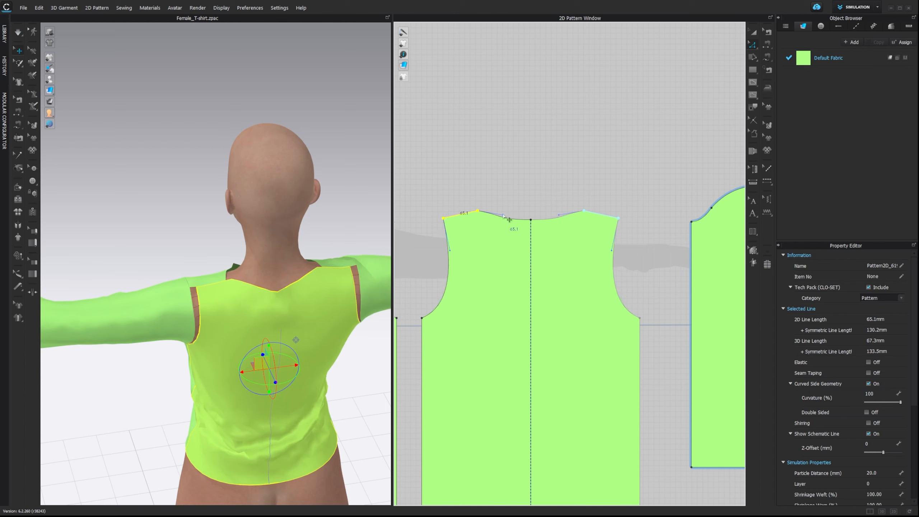
pyautogui.click(508, 221)
pyautogui.moveTo(502, 216); pyautogui.dragTo(501, 217)
# Simulate the garment and examine how the shirt drapes on the avatar's front, neckline and waist.
pyautogui.press('space')
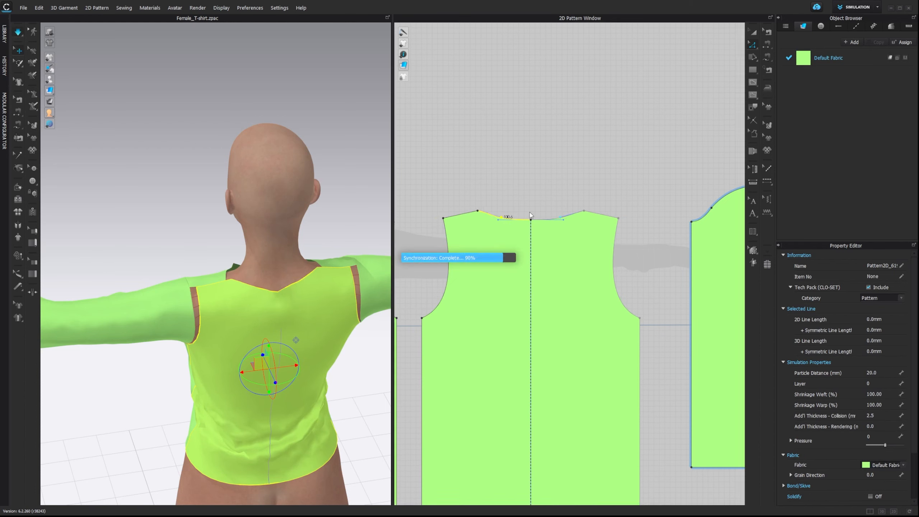
pyautogui.moveTo(213, 305); pyautogui.dragTo(255, 292, button='right')
pyautogui.moveTo(208, 361); pyautogui.dragTo(284, 264, button='middle')
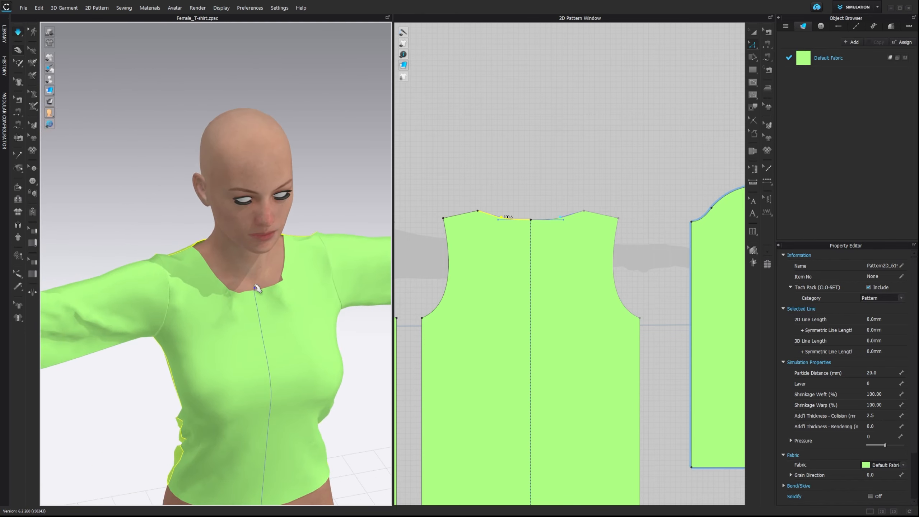
pyautogui.scroll(-3, 254, 295)
pyautogui.scroll(5, 304, 308)
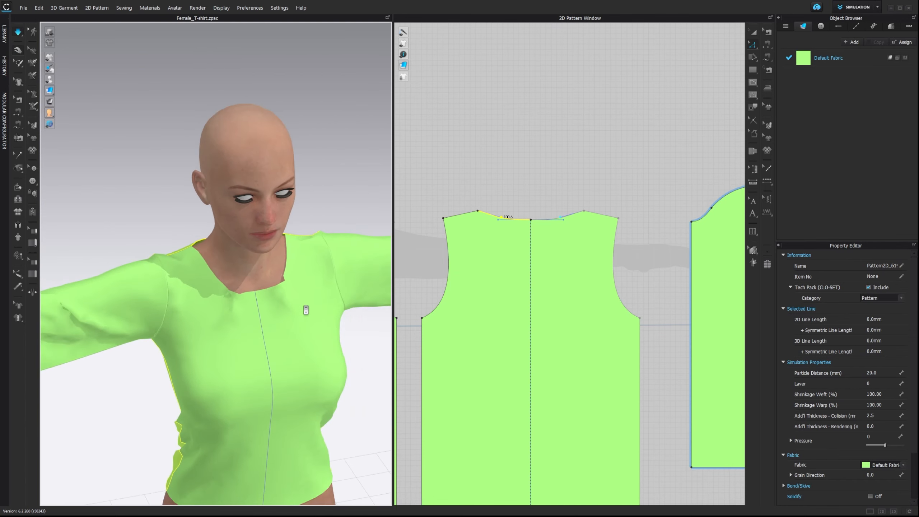
pyautogui.scroll(3, 273, 320)
pyautogui.moveTo(285, 335); pyautogui.dragTo(252, 325, button='right')
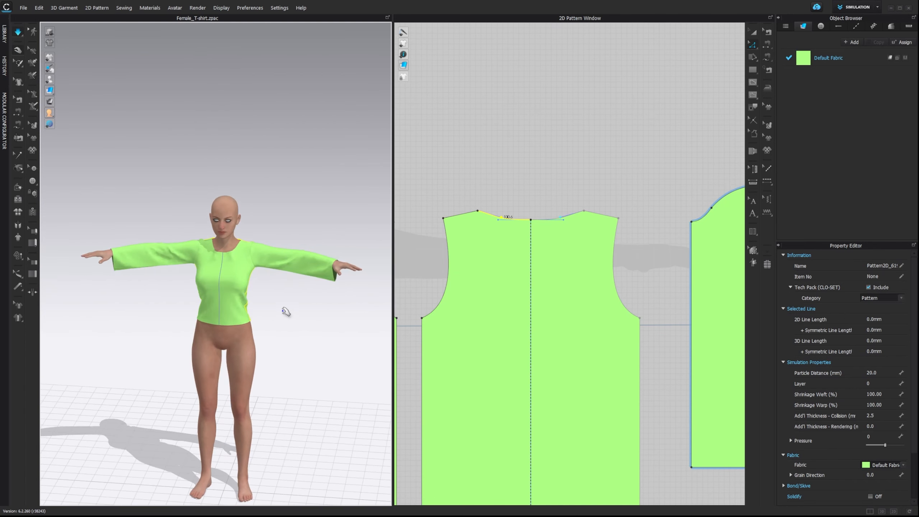
pyautogui.scroll(-6, 231, 258)
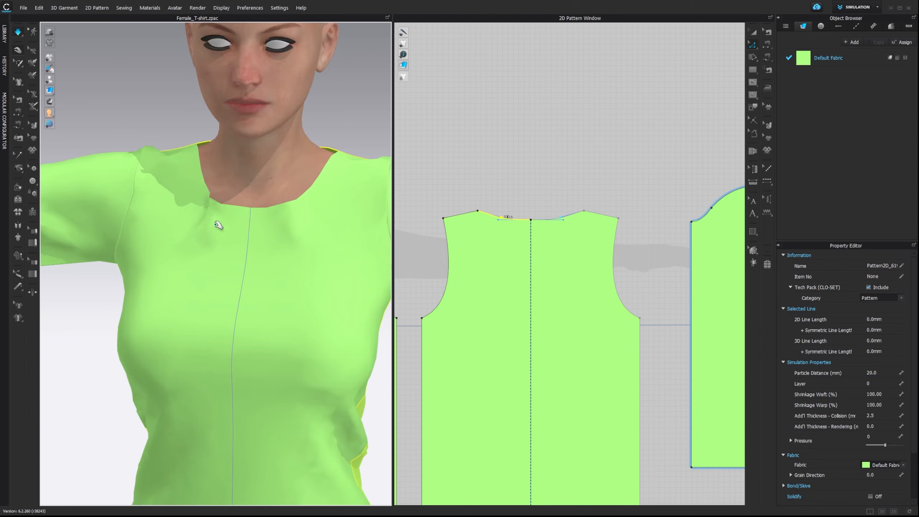
pyautogui.scroll(5, 251, 260)
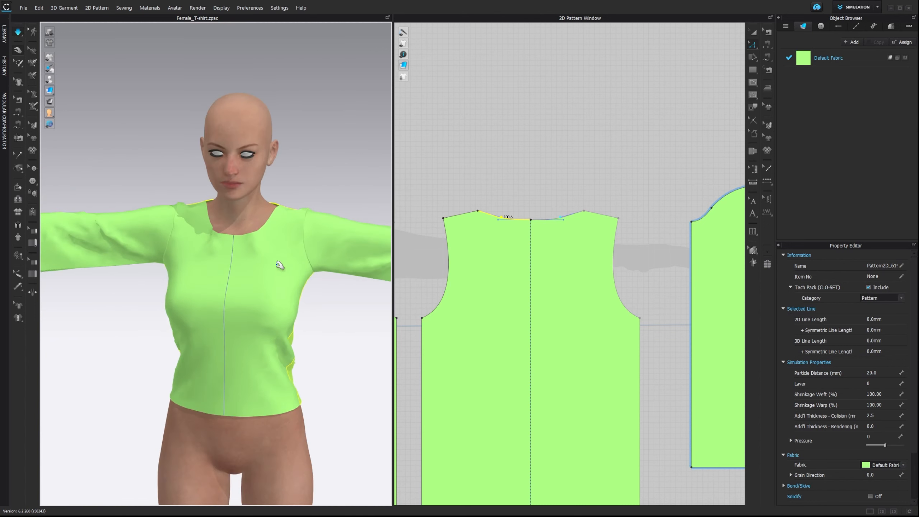
pyautogui.scroll(4, 289, 310)
pyautogui.scroll(5, 509, 341)
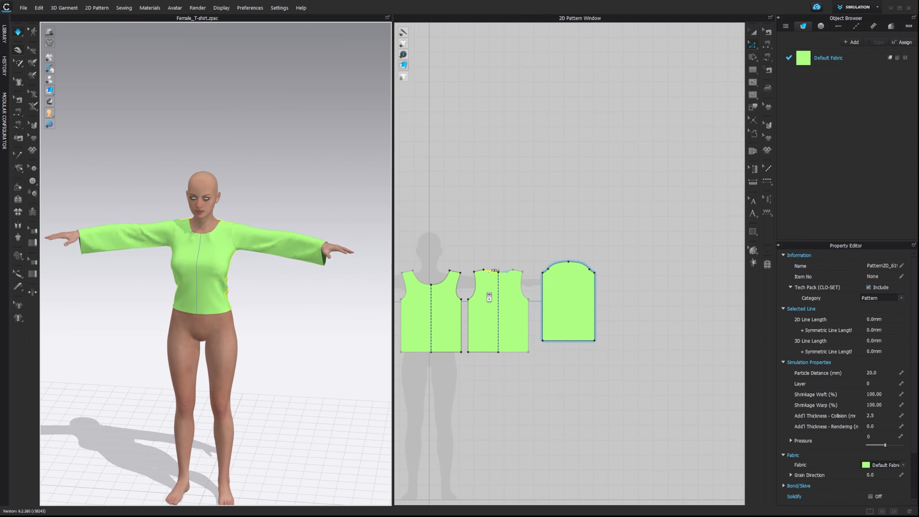
# Select all pattern pieces and set their particle distance to 10 mm.
pyautogui.press('a')
pyautogui.hotkey('ctrl', 'a')
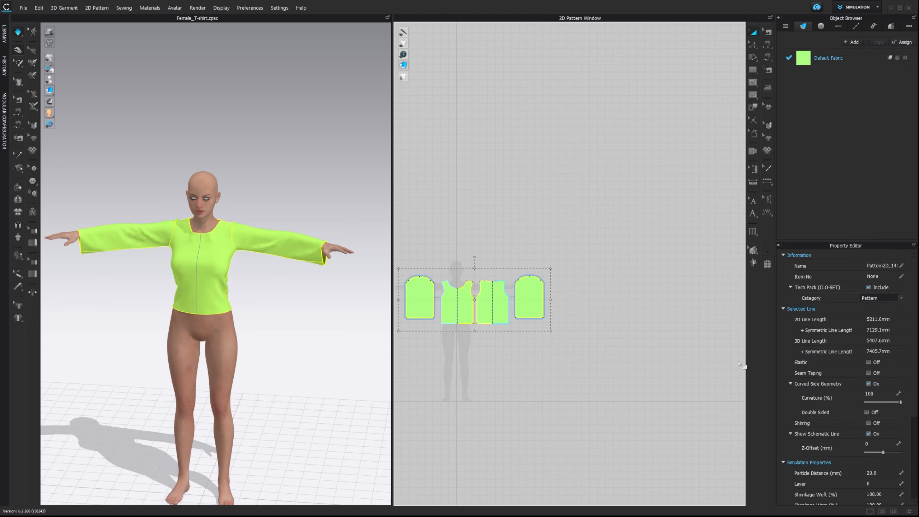
pyautogui.scroll(-3, 855, 374)
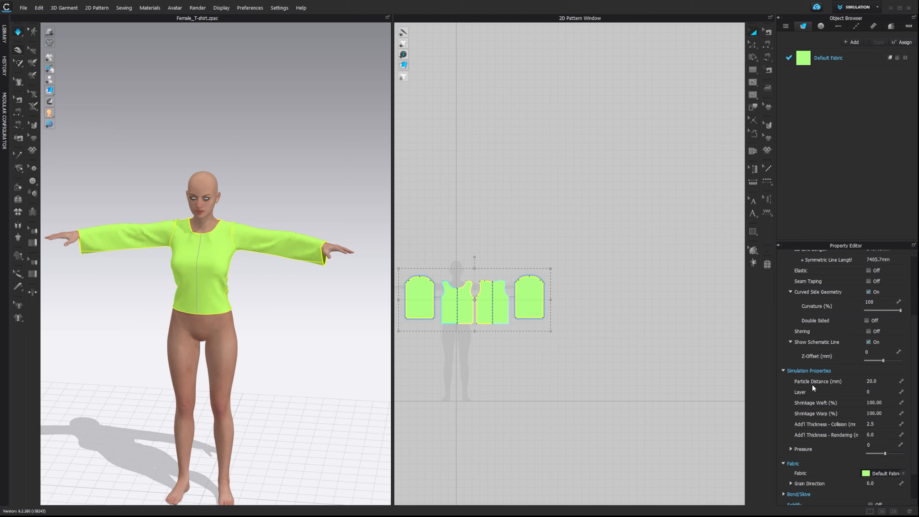
pyautogui.click(883, 384)
pyautogui.press('Return')
# Deselect the patterns and inspect the finer mesh's drape around the neckline and body.
pyautogui.scroll(5, 199, 202)
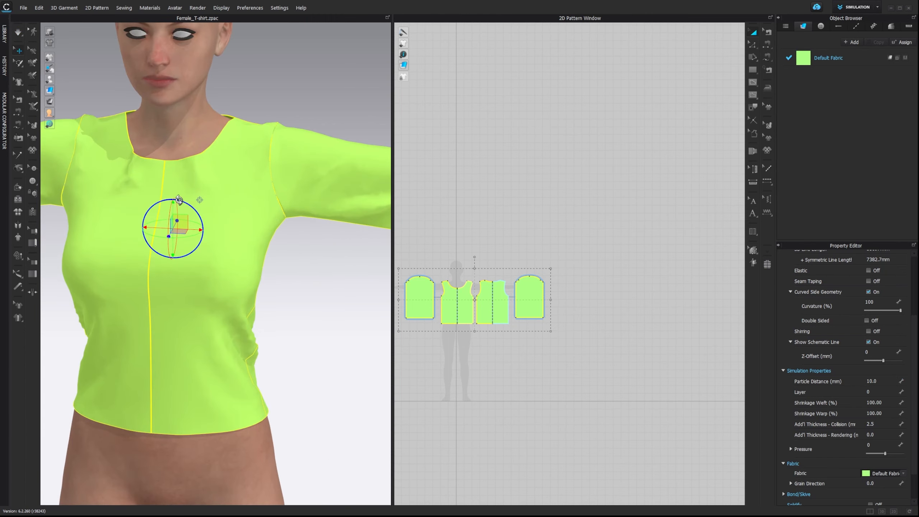
pyautogui.moveTo(179, 200); pyautogui.dragTo(233, 219, button='middle')
pyautogui.moveTo(232, 219)
pyautogui.mouseDown(button='right')
pyautogui.moveTo(263, 220)
pyautogui.moveTo(241, 210)
pyautogui.mouseUp(button='right')
pyautogui.click(324, 137)
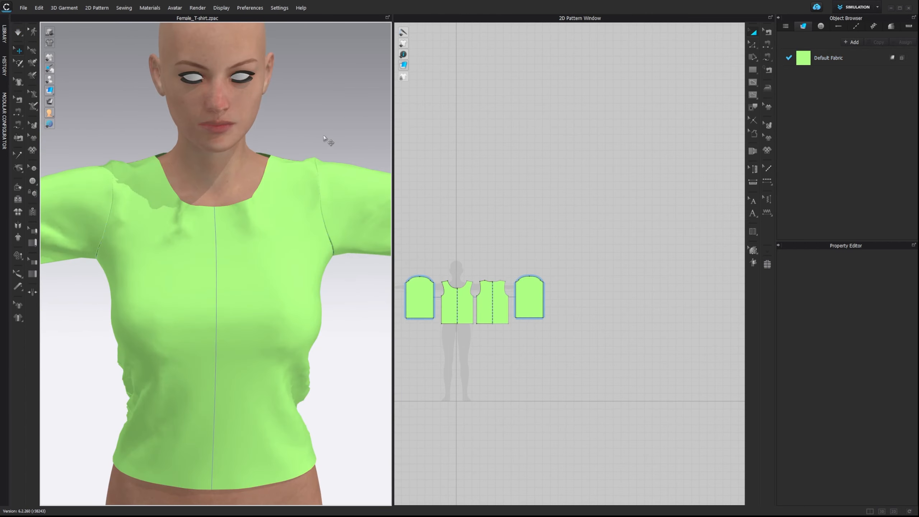
pyautogui.scroll(-4, 258, 230)
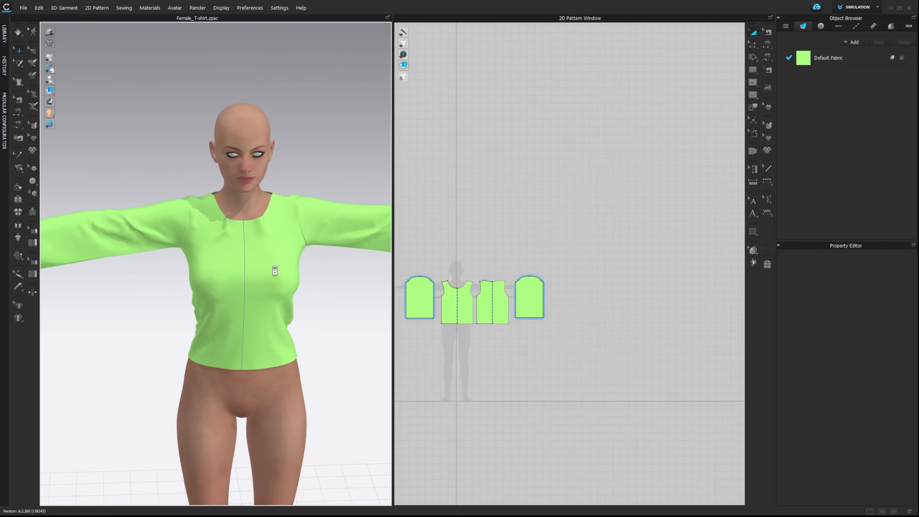
pyautogui.scroll(-4, 275, 270)
pyautogui.moveTo(263, 258); pyautogui.dragTo(73, 259, button='right')
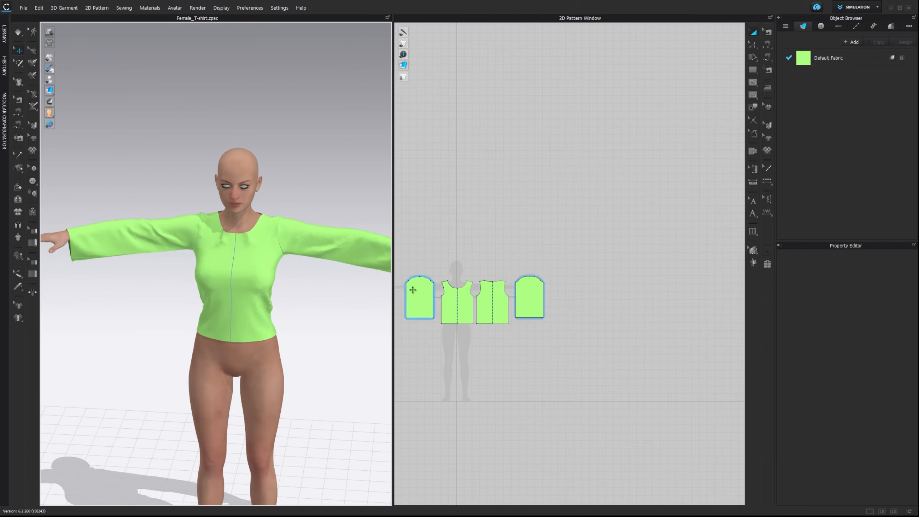
# Narrow the front neckline by moving the front pattern's neck-shoulder point slightly inward and up.
pyautogui.scroll(8, 412, 290)
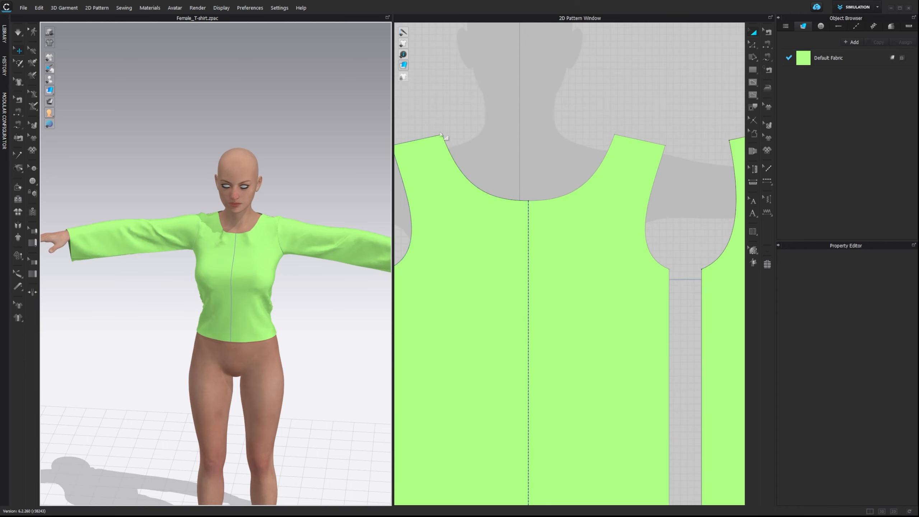
pyautogui.scroll(-2, 342, 184)
pyautogui.scroll(6, 253, 200)
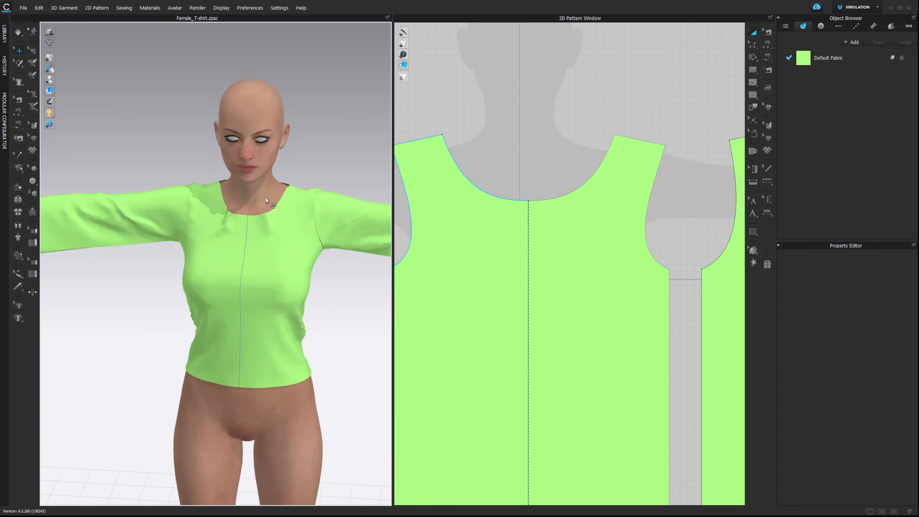
pyautogui.press('z')
pyautogui.click(443, 134)
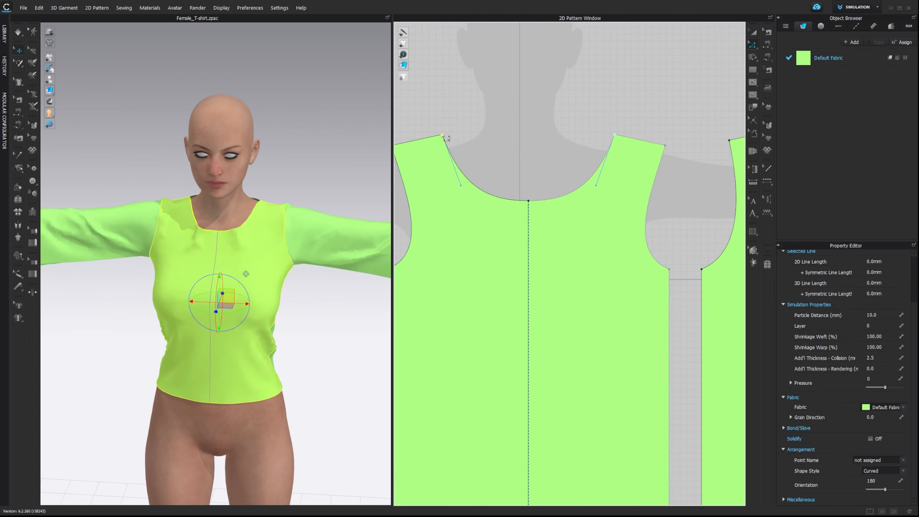
pyautogui.moveTo(442, 135); pyautogui.dragTo(451, 132)
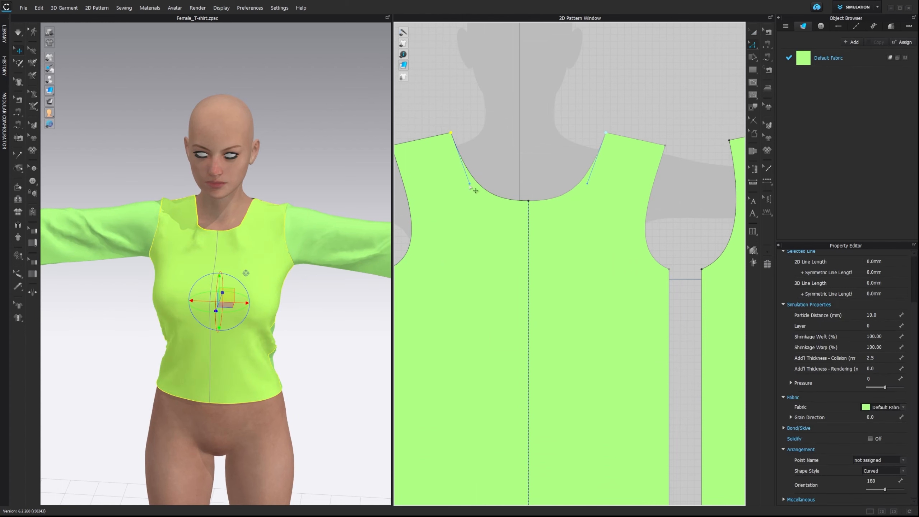
# Raise the centre point of the front neckline slightly and re-simulate the garment.
pyautogui.click(528, 201)
pyautogui.moveTo(528, 201); pyautogui.dragTo(528, 196)
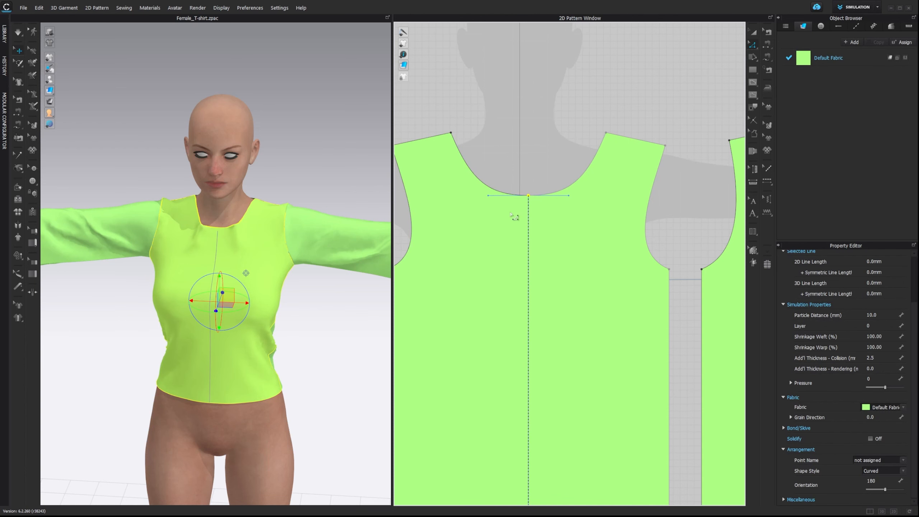
pyautogui.press('space')
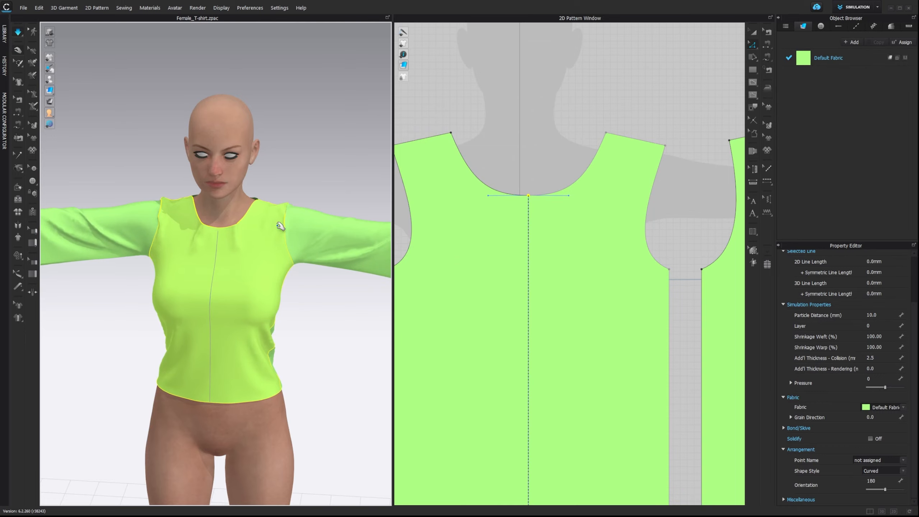
pyautogui.press('space')
# Try to deepen the back neckline curve near the neck-shoulder point, and undo the change.
pyautogui.moveTo(280, 216); pyautogui.dragTo(193, 204, button='right')
pyautogui.scroll(-2, 193, 204)
pyautogui.scroll(-3, 630, 183)
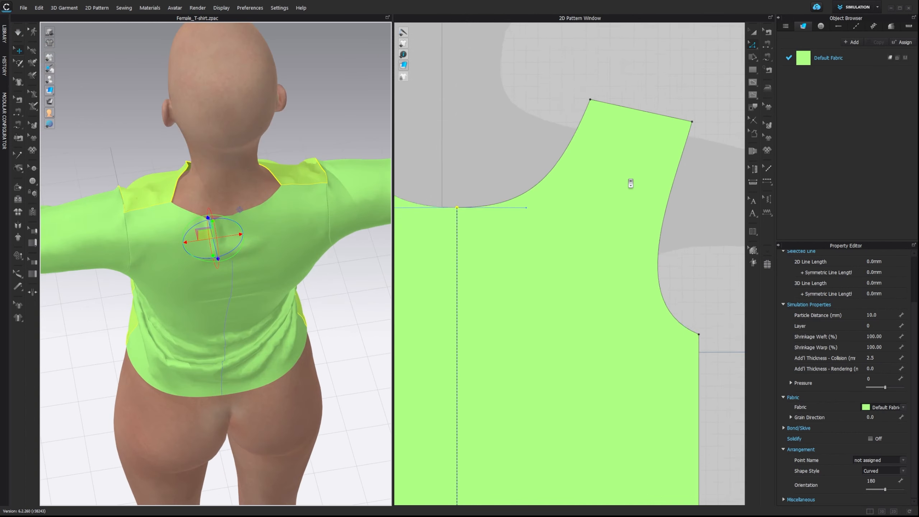
pyautogui.scroll(6, 631, 183)
pyautogui.scroll(-6, 543, 156)
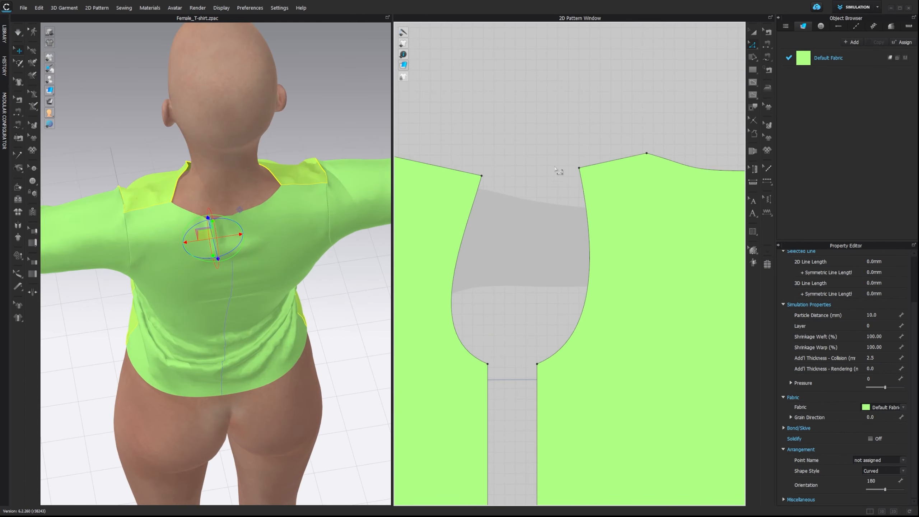
pyautogui.click(596, 227)
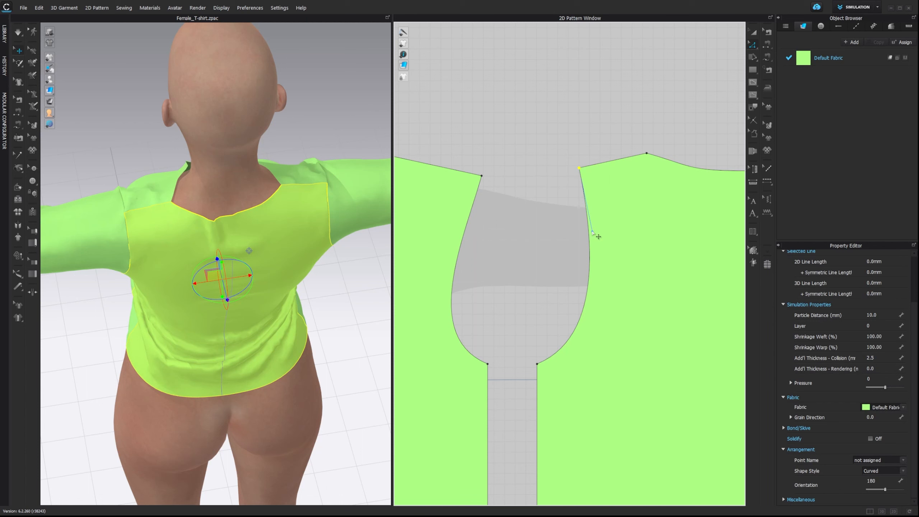
pyautogui.click(700, 171)
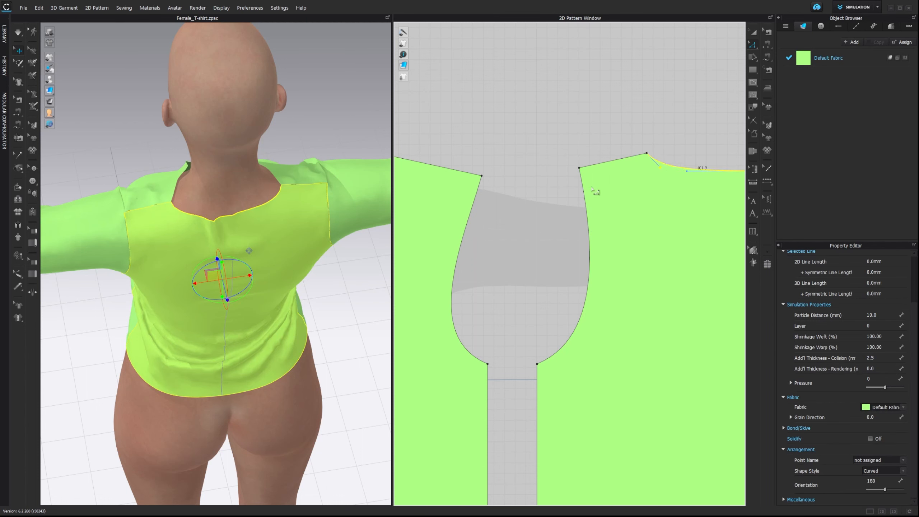
pyautogui.moveTo(656, 144); pyautogui.dragTo(478, 165, button='right')
pyautogui.click(480, 160)
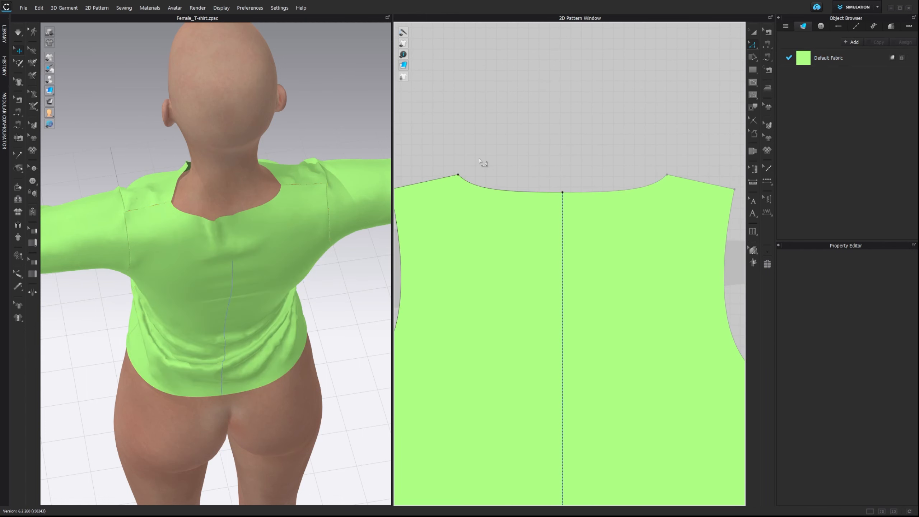
pyautogui.hotkey('ctrl', 'z')
pyautogui.hotkey('ctrl', 'z')
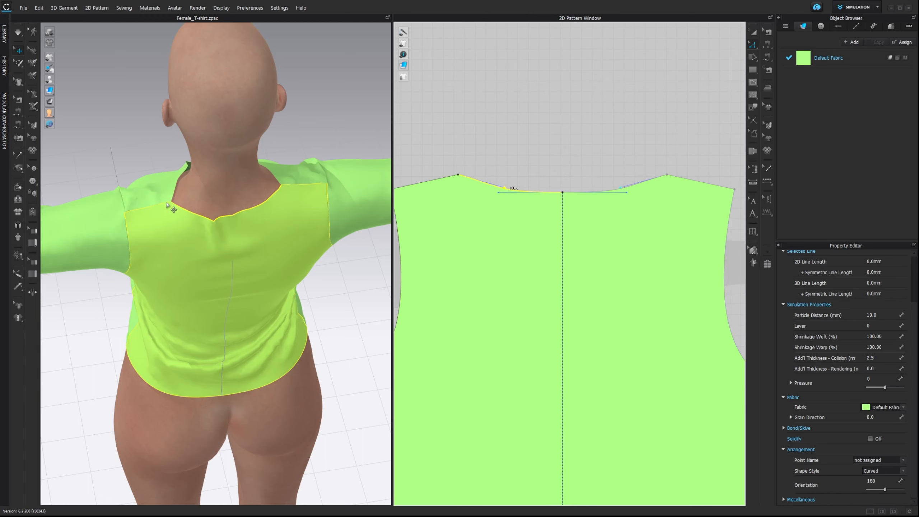
# Round the back neckline by pulling its curve handle down and in beside the neck-shoulder point.
pyautogui.scroll(2, 170, 190)
pyautogui.scroll(-4, 176, 186)
pyautogui.moveTo(178, 188); pyautogui.dragTo(199, 226, button='middle')
pyautogui.moveTo(199, 225)
pyautogui.mouseDown(button='right')
pyautogui.moveTo(195, 234)
pyautogui.moveTo(196, 221)
pyautogui.mouseUp(button='right')
pyautogui.click(455, 160)
pyautogui.click(506, 191)
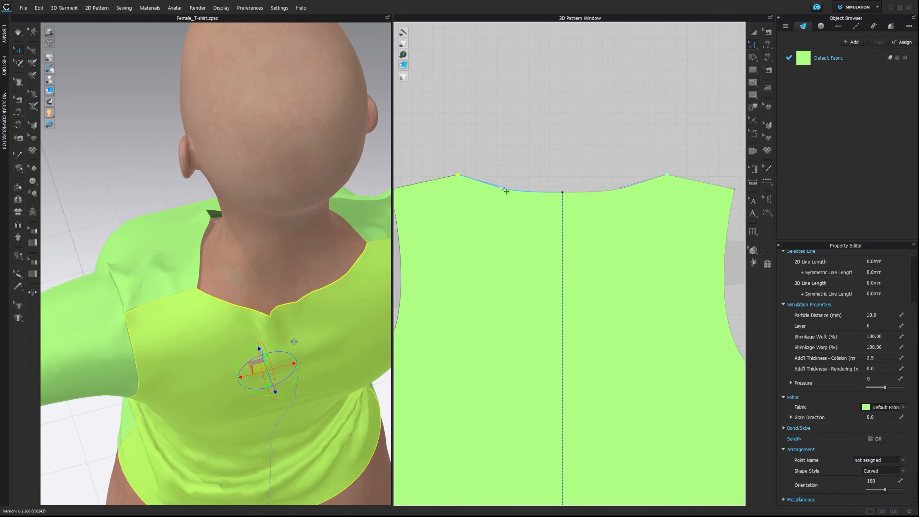
pyautogui.click(505, 191)
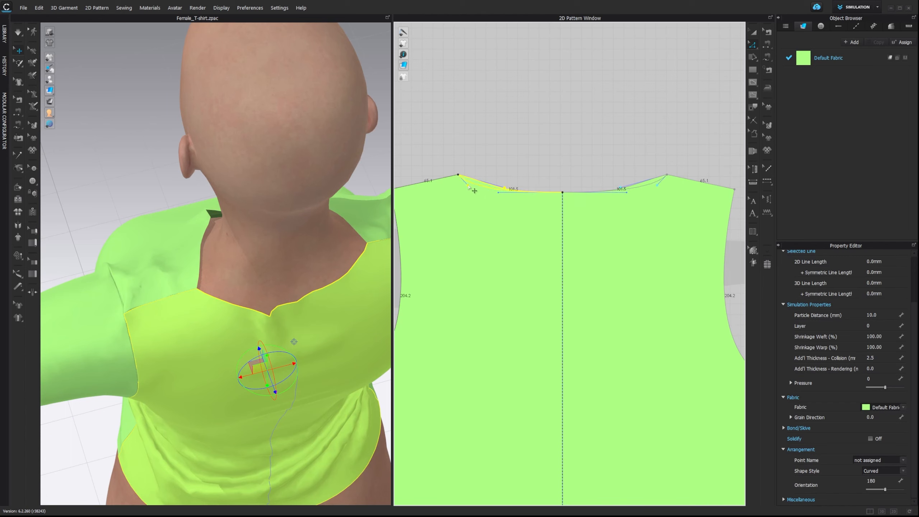
pyautogui.moveTo(467, 184); pyautogui.dragTo(467, 189)
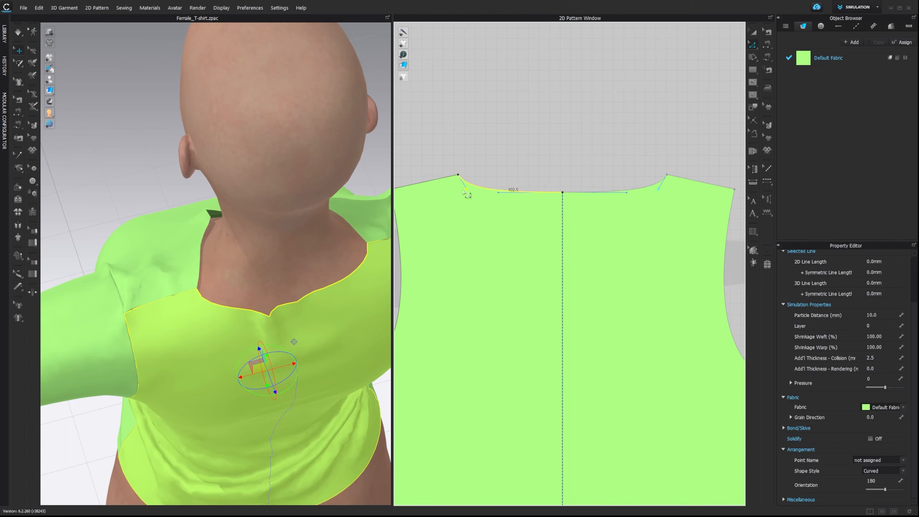
# Round the front neckline by steepening its curve handle at the neck-shoulder point, and re-simulate the garment.
pyautogui.moveTo(455, 150); pyautogui.dragTo(631, 148, button='middle')
pyautogui.moveTo(422, 175); pyautogui.dragTo(642, 167, button='middle')
pyautogui.click(600, 168)
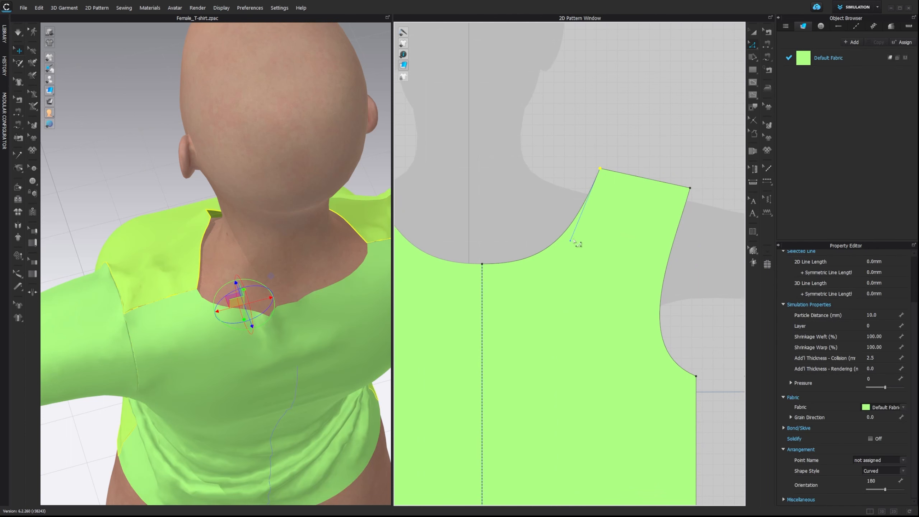
pyautogui.moveTo(574, 241); pyautogui.dragTo(594, 218)
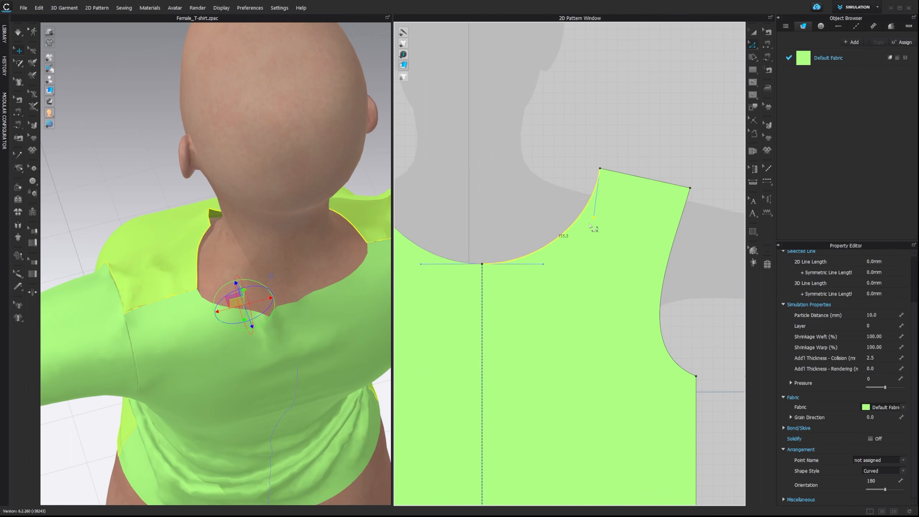
pyautogui.press('space')
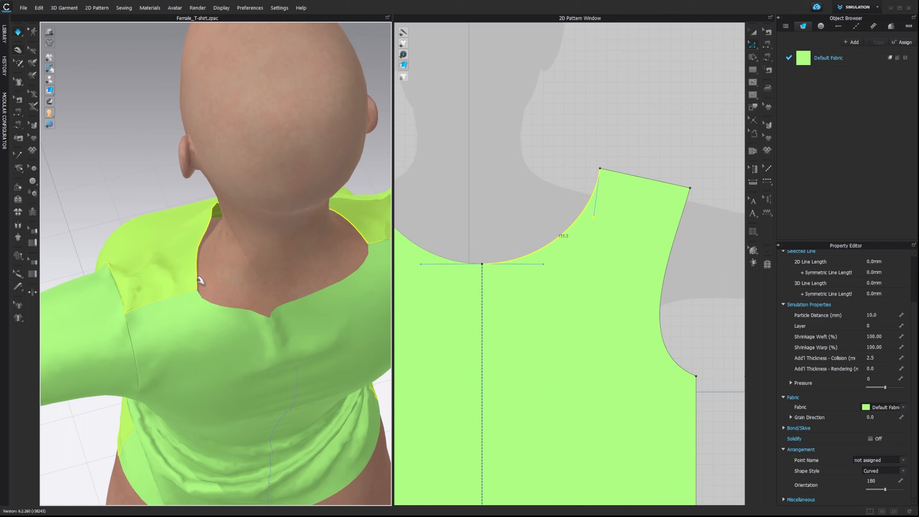
pyautogui.press('space')
# Examine the reshaped neckline and overall shirt fit on the avatar from the back and front.
pyautogui.scroll(3, 252, 276)
pyautogui.scroll(-10, 252, 275)
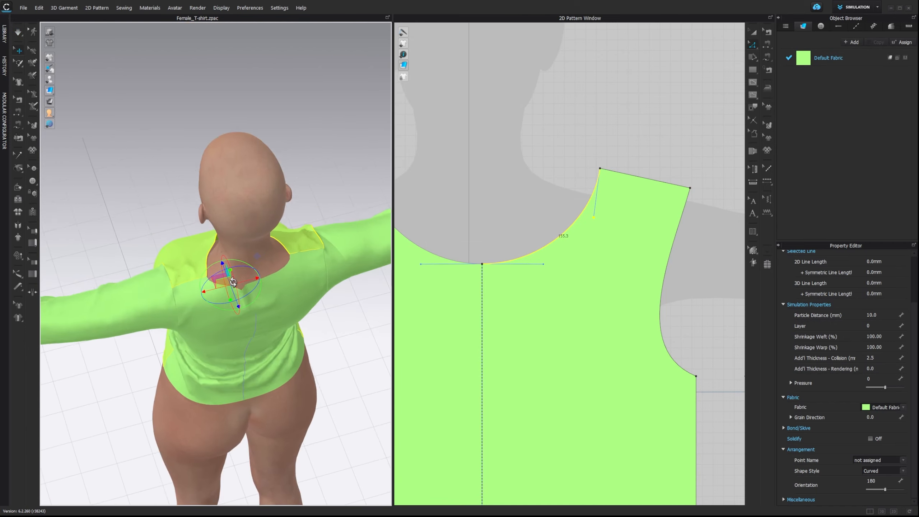
pyautogui.moveTo(169, 308); pyautogui.dragTo(227, 271, button='right')
pyautogui.scroll(1, 277, 292)
pyautogui.scroll(2, 221, 274)
pyautogui.scroll(-4, 224, 281)
pyautogui.moveTo(227, 272); pyautogui.dragTo(217, 287, button='middle')
pyautogui.click(276, 281)
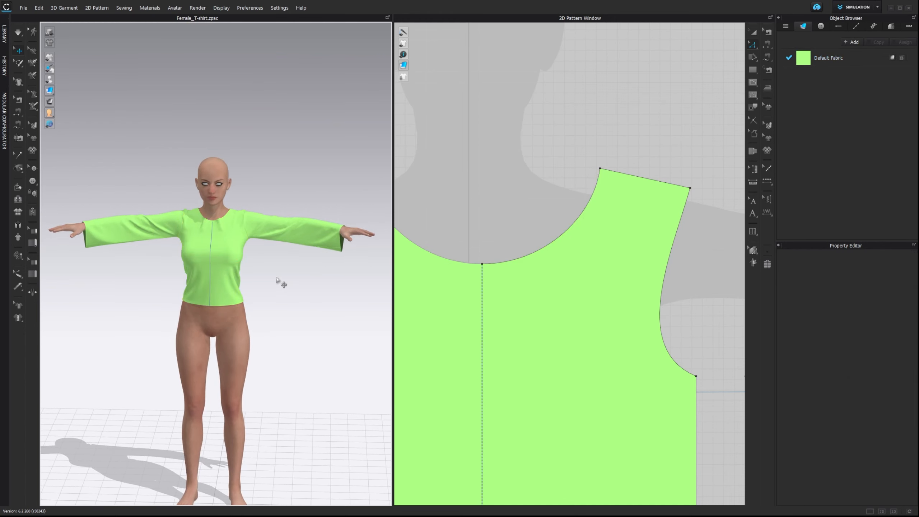
pyautogui.scroll(-1, 277, 279)
pyautogui.scroll(3, 276, 280)
pyautogui.moveTo(277, 280); pyautogui.dragTo(250, 282, button='middle')
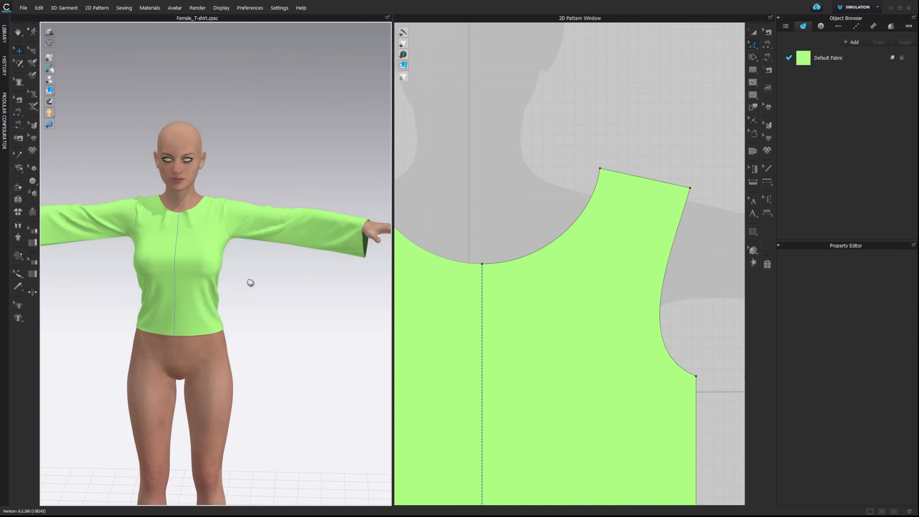
# Rename the garment's Default Fabric as MAIN TOP.
pyautogui.scroll(-4, 284, 290)
pyautogui.scroll(-5, 452, 304)
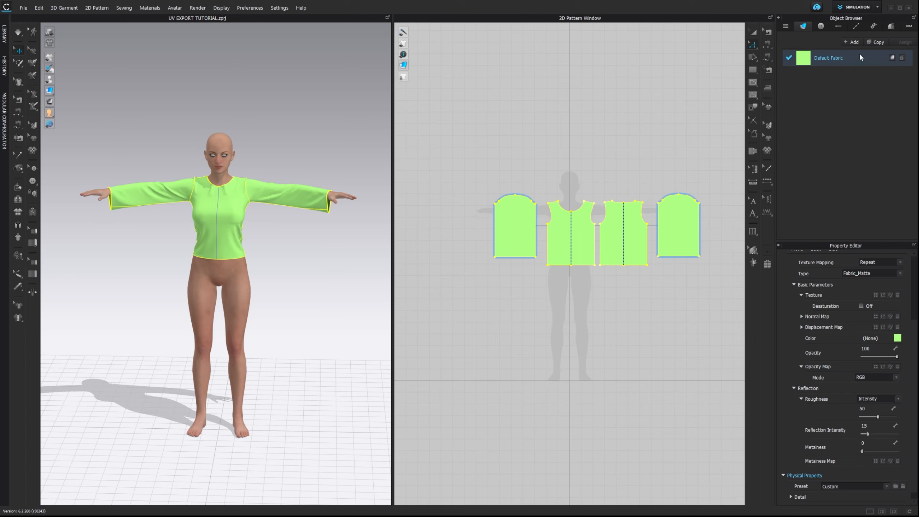
pyautogui.doubleClick(844, 58)
pyautogui.write('MAIN TOP')
pyautogui.press('Return')
# Examine which pattern pieces use the MAIN TOP fabric, checking the whole garment and the individual sleeve patterns.
pyautogui.moveTo(452, 170); pyautogui.dragTo(738, 300)
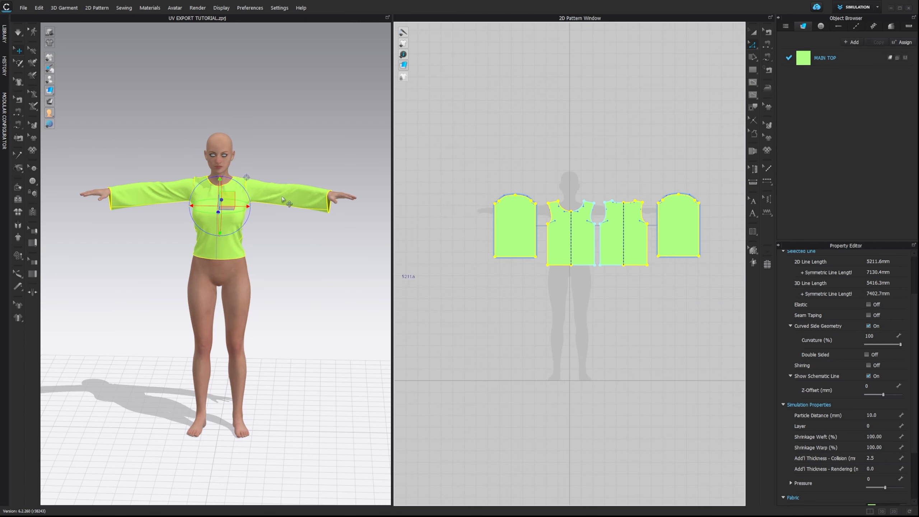
pyautogui.click(432, 179)
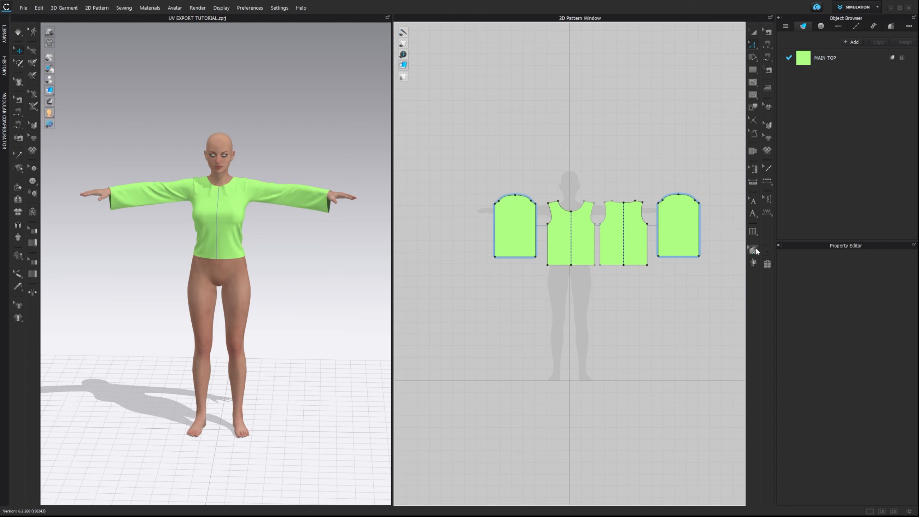
pyautogui.click(851, 59)
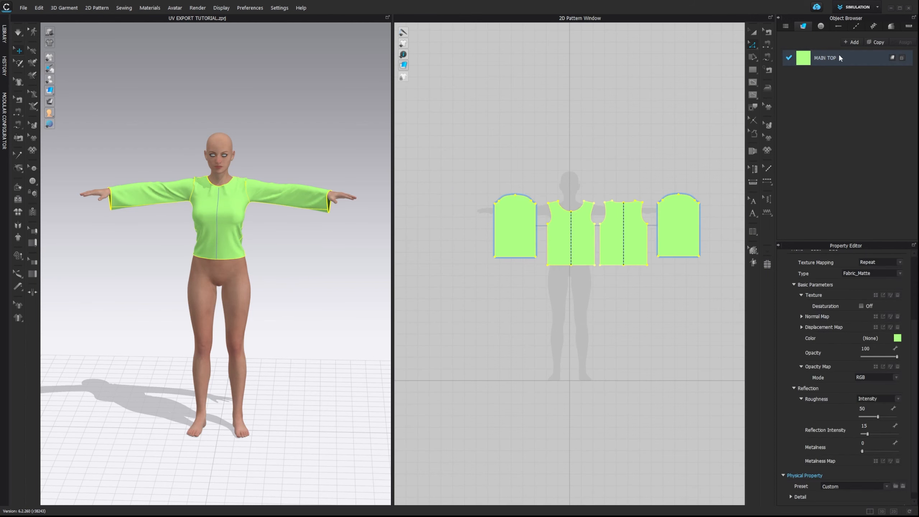
pyautogui.click(687, 247)
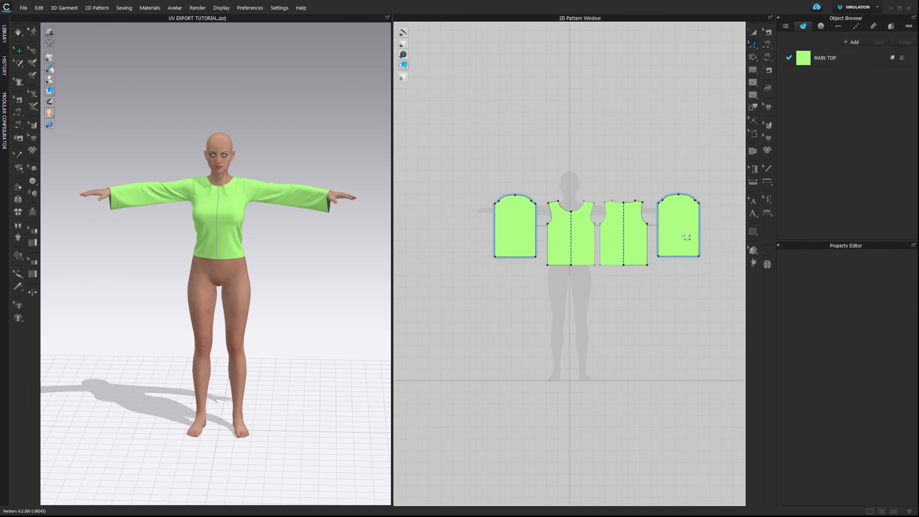
pyautogui.click(681, 232)
pyautogui.click(518, 226)
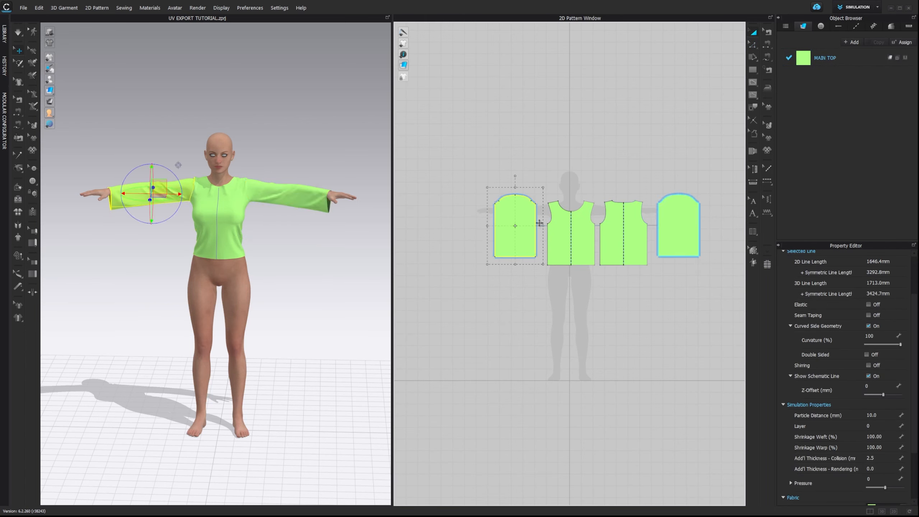
pyautogui.click(693, 145)
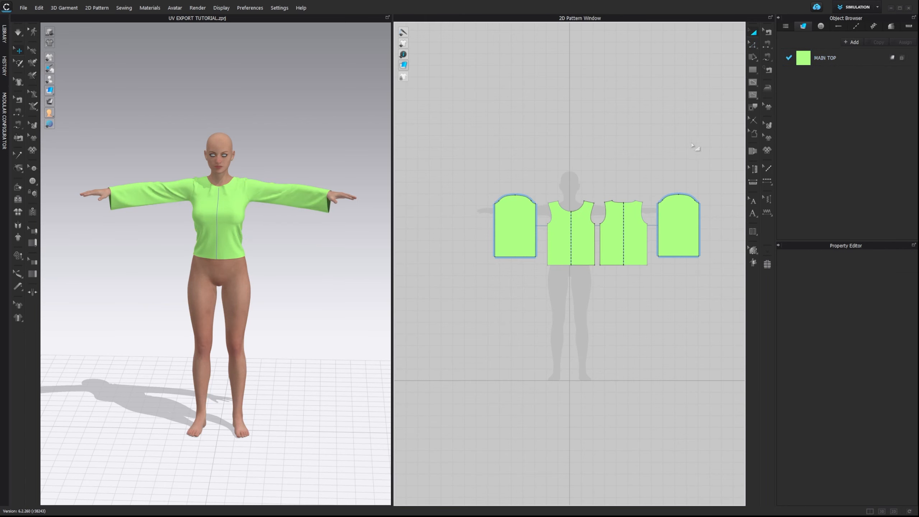
# Add a new fabric and name it SLEEVE 1.
pyautogui.click(852, 41)
pyautogui.doubleClick(821, 76)
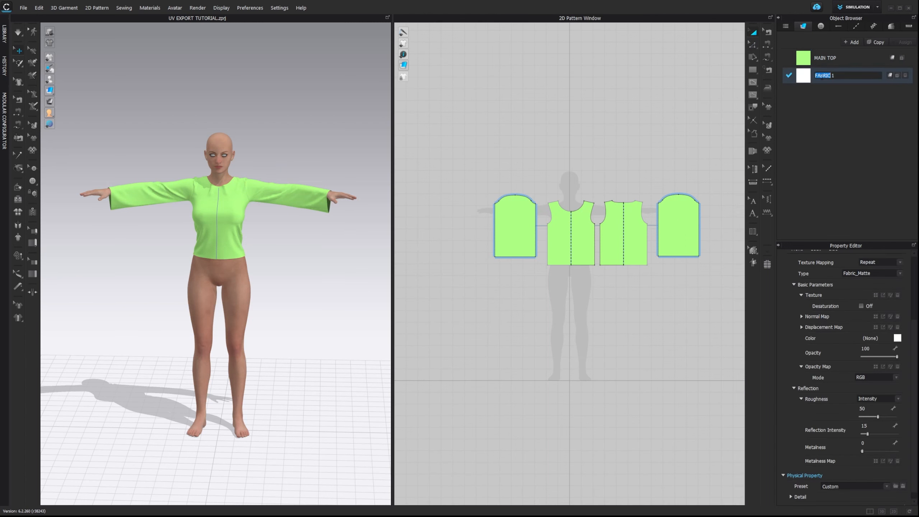
pyautogui.press('BackSpace')
pyautogui.write('SLEEVE 1')
pyautogui.press('Return')
# Duplicate the SLEEVE 1 fabric and name the copy SLEEVE 2.
pyautogui.click(875, 42)
pyautogui.doubleClick(829, 93)
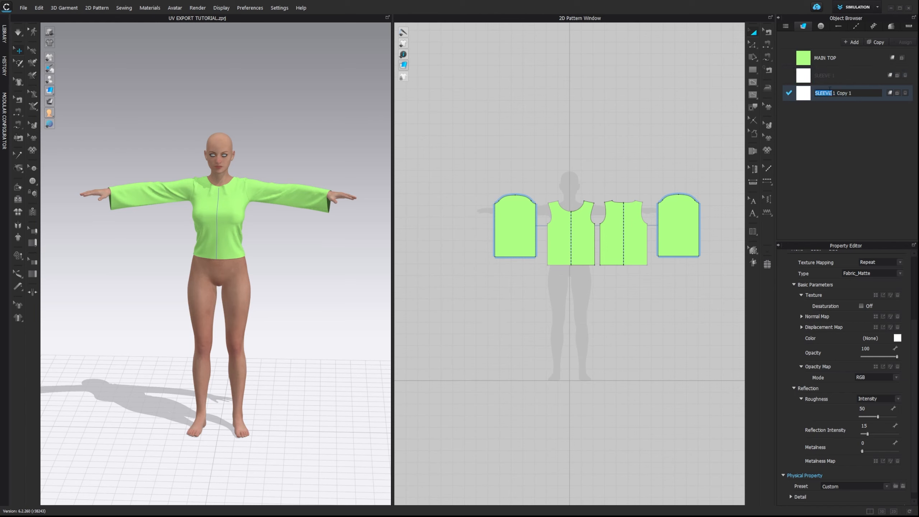
pyautogui.hotkey('ctrl', 'a')
pyautogui.write('SLE')
pyautogui.press('Return')
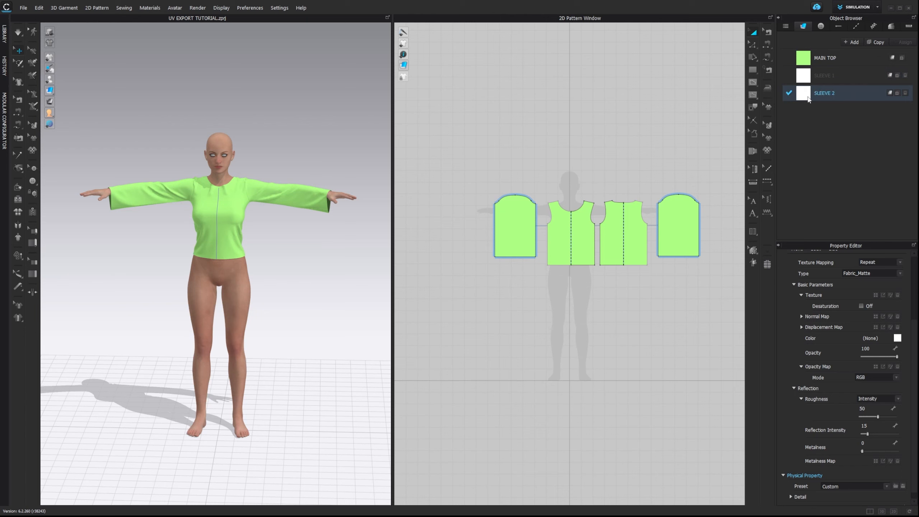
# Assign SLEEVE 1 to the sleeve pattern beside the front bodice and SLEEVE 2 to the sleeve pattern beside the back bodice.
pyautogui.click(508, 219)
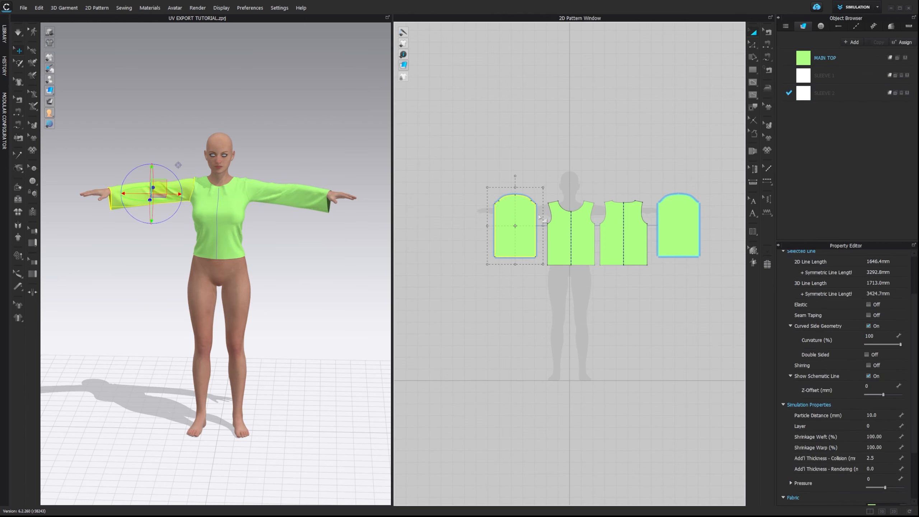
pyautogui.click(907, 75)
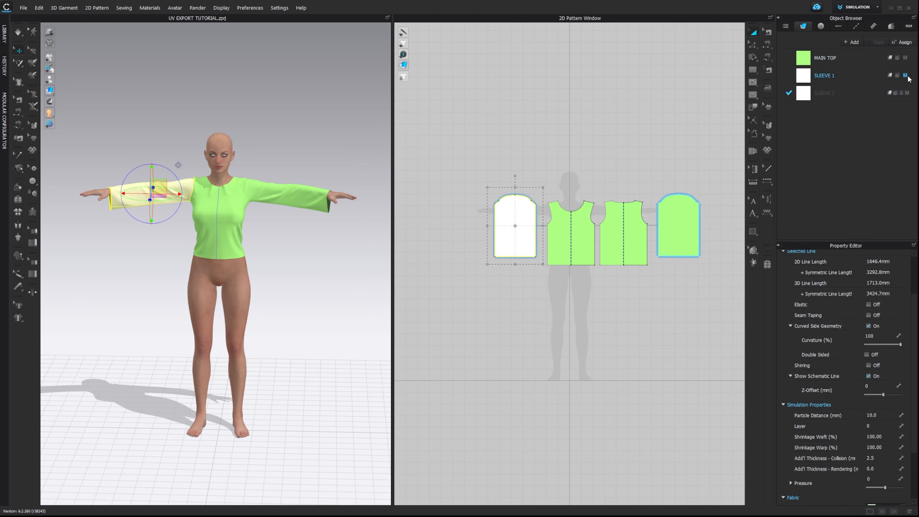
pyautogui.click(668, 223)
pyautogui.click(907, 93)
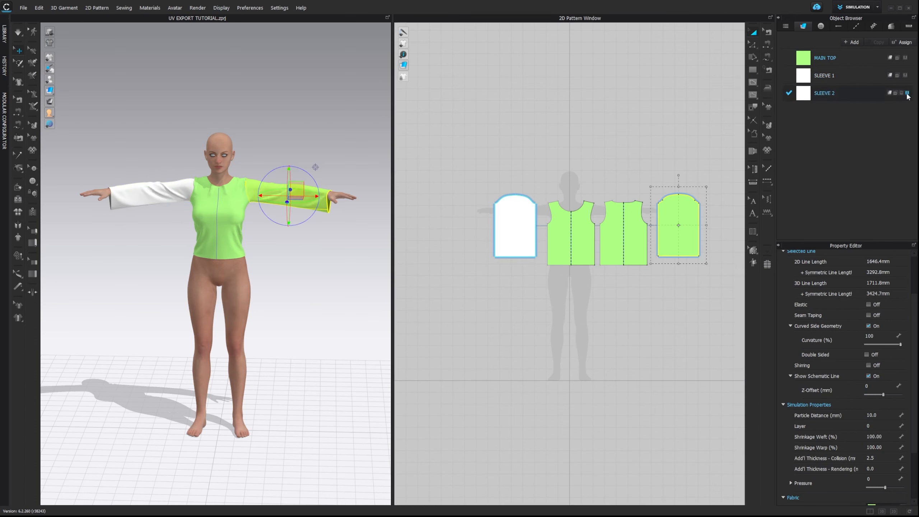
# Change the SLEEVE 1 fabric's colour to purple (RGB 158, 74, 242).
pyautogui.click(834, 76)
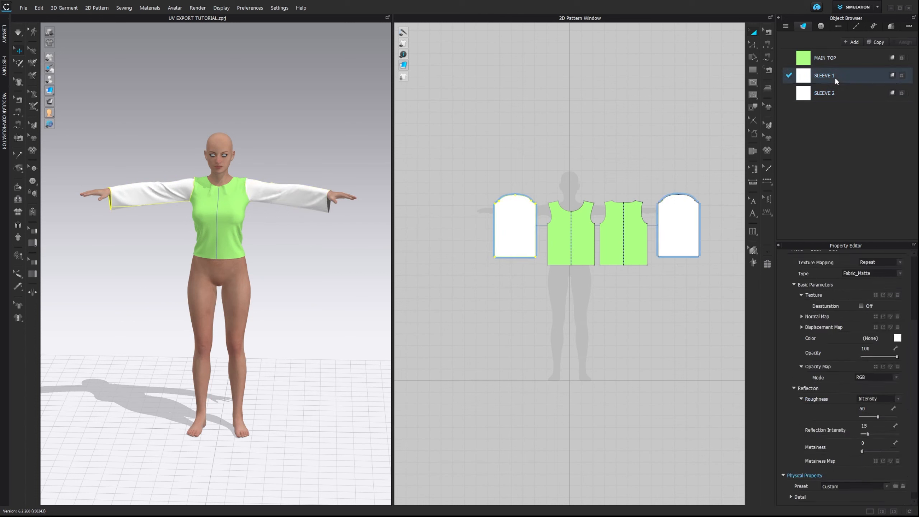
pyautogui.click(898, 338)
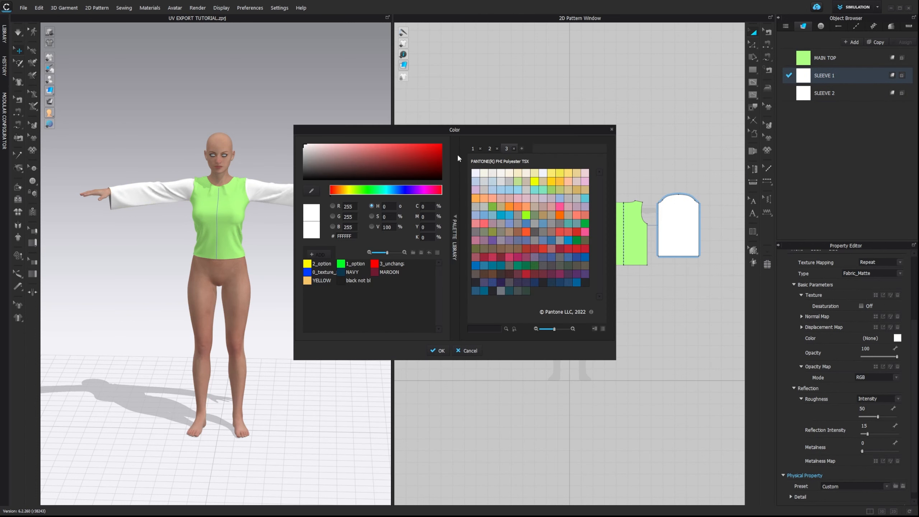
pyautogui.click(414, 191)
pyautogui.click(400, 146)
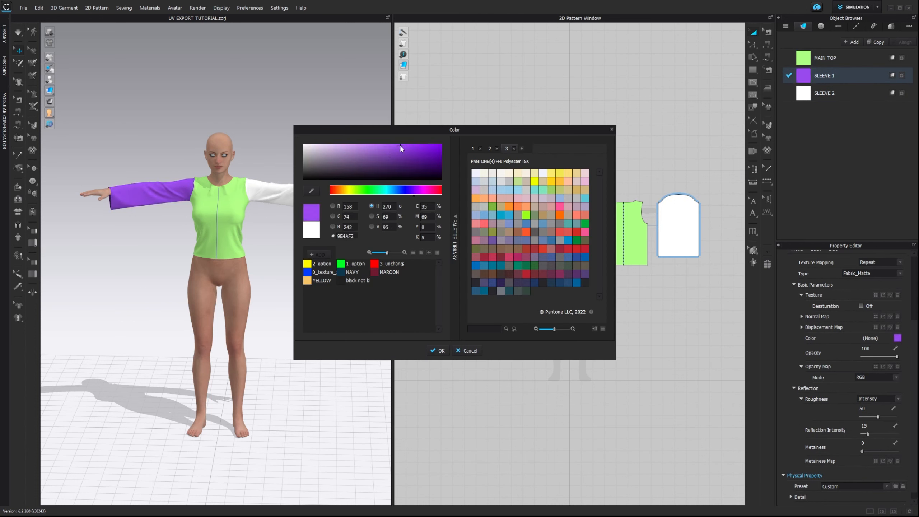
pyautogui.click(440, 351)
# Open the colour selection for the SLEEVE 2 fabric.
pyautogui.click(833, 93)
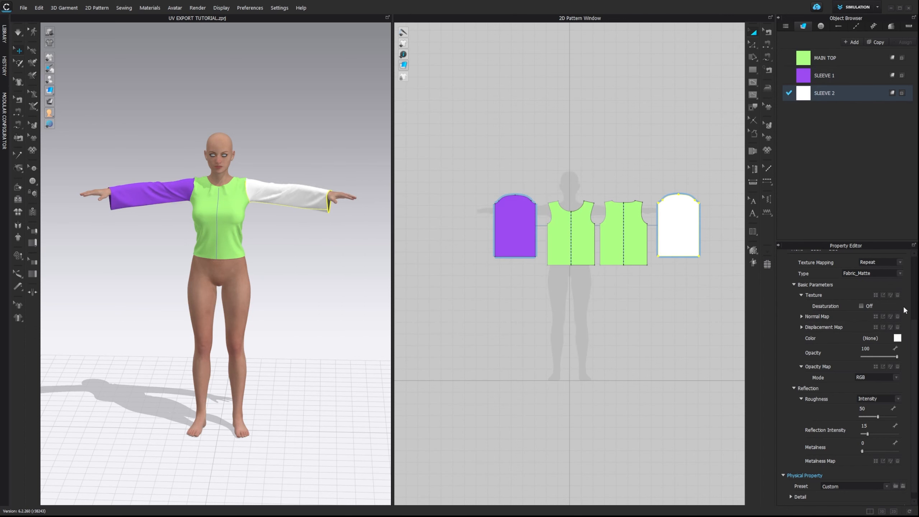
pyautogui.click(897, 338)
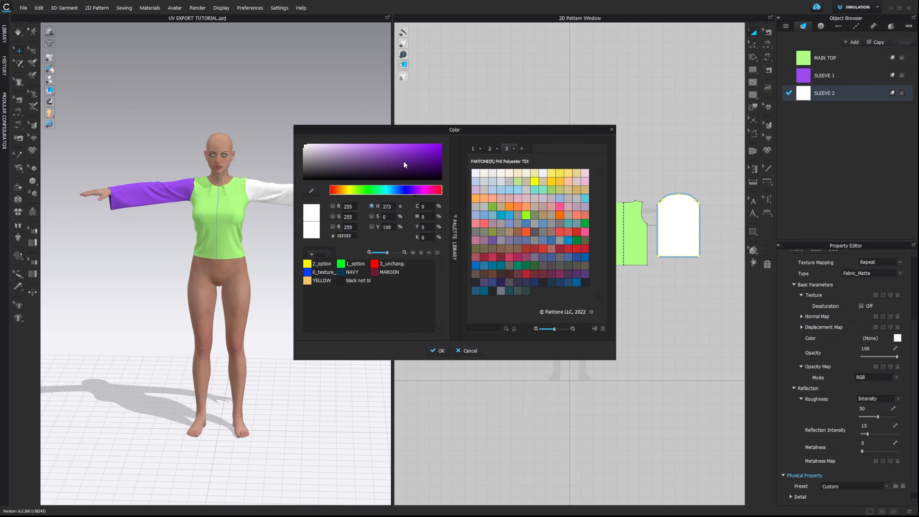